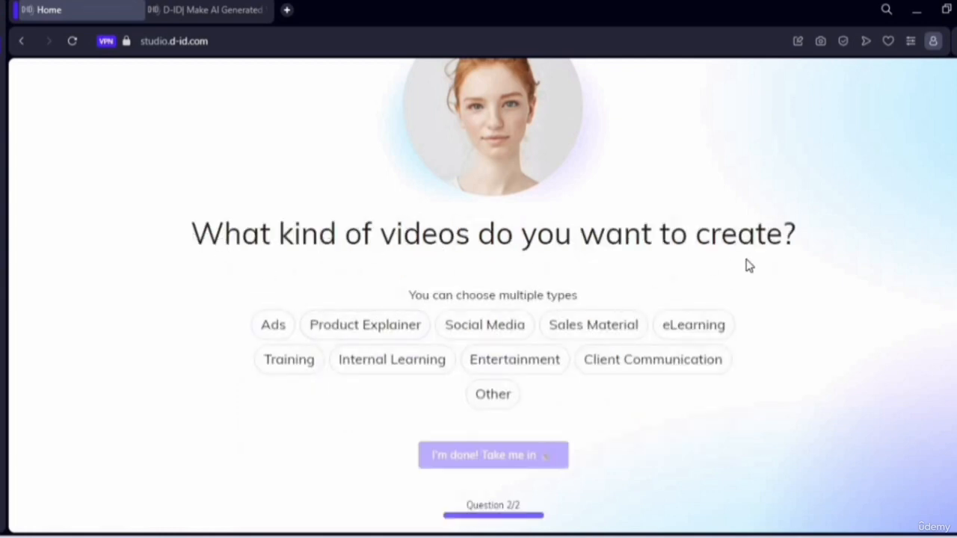
- Choose Social Media as the kind of video to create and finish the onboarding questions
{"action": "left_click", "coordinate": [514, 332]}
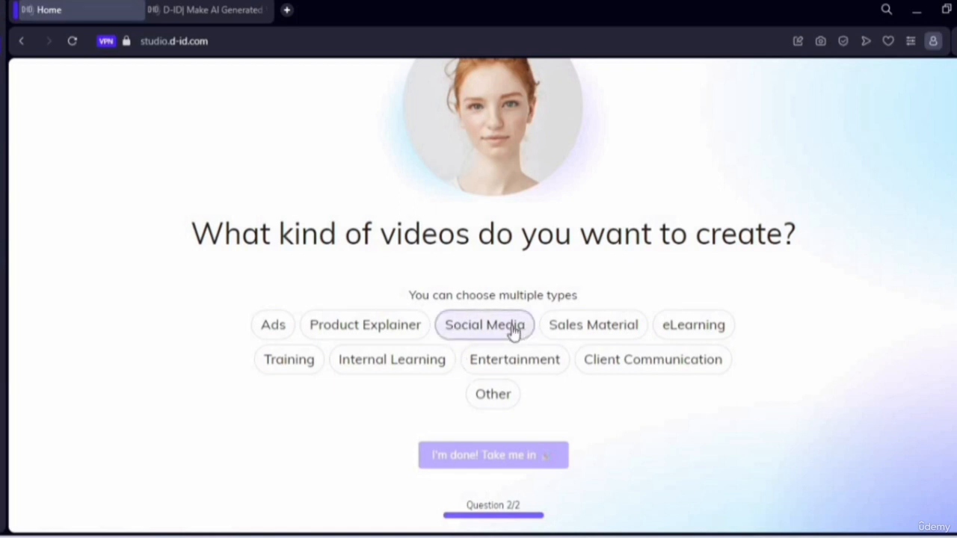
{"action": "left_click", "coordinate": [482, 318]}
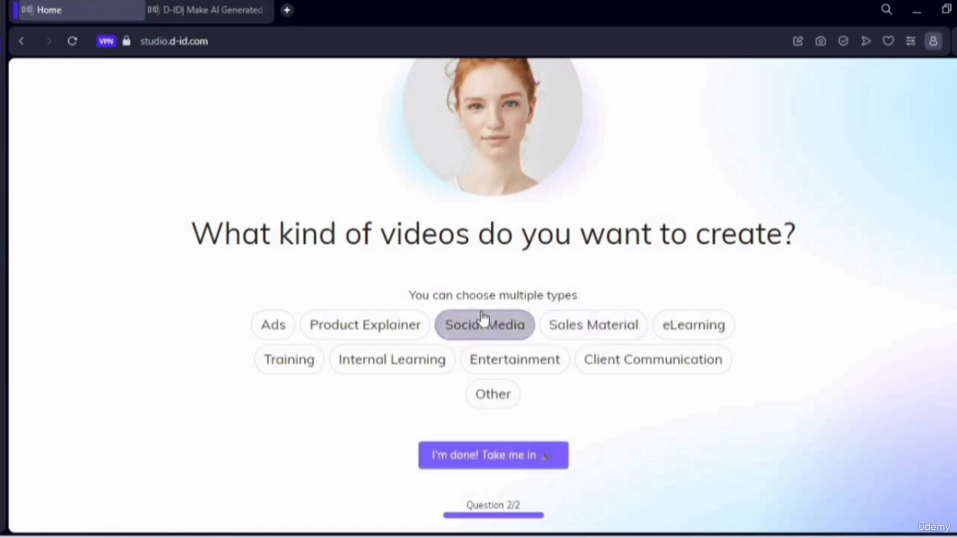
{"action": "left_click", "coordinate": [493, 465]}
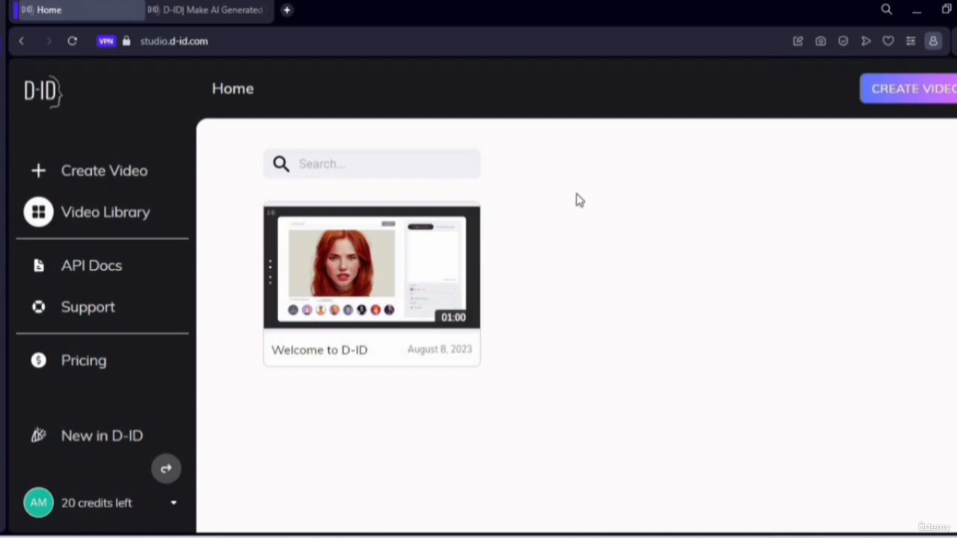
- Start a new video and add the image 'eight 8 ai girl 4.jpg' as a custom presenter
{"action": "key", "text": "alt+Tab"}
{"action": "left_click", "coordinate": [95, 184]}
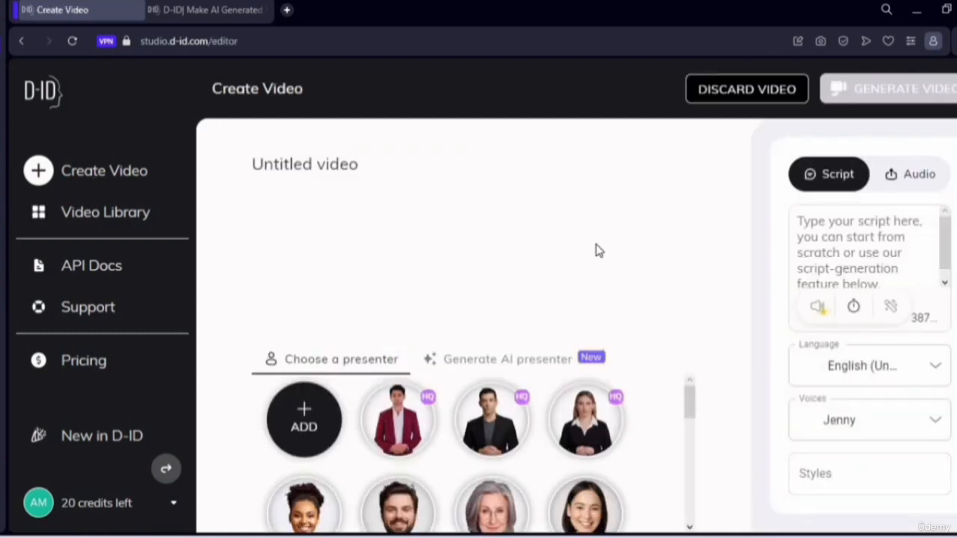
{"action": "left_click", "coordinate": [312, 421]}
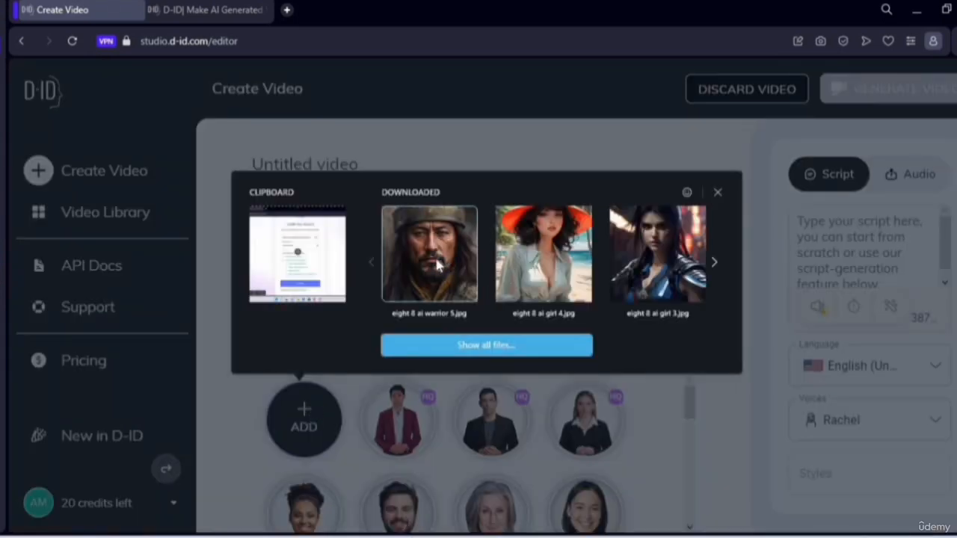
{"action": "left_click", "coordinate": [557, 262]}
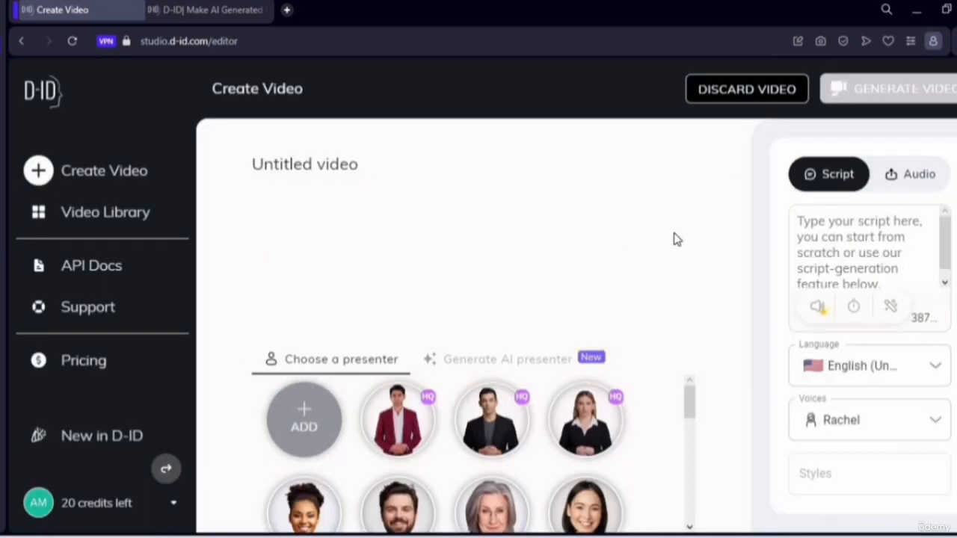
- Upload the audio file 'time is free ai lady 4.mp3' as the presenter's own voice
{"action": "left_click", "coordinate": [934, 184]}
{"action": "left_click", "coordinate": [858, 277]}
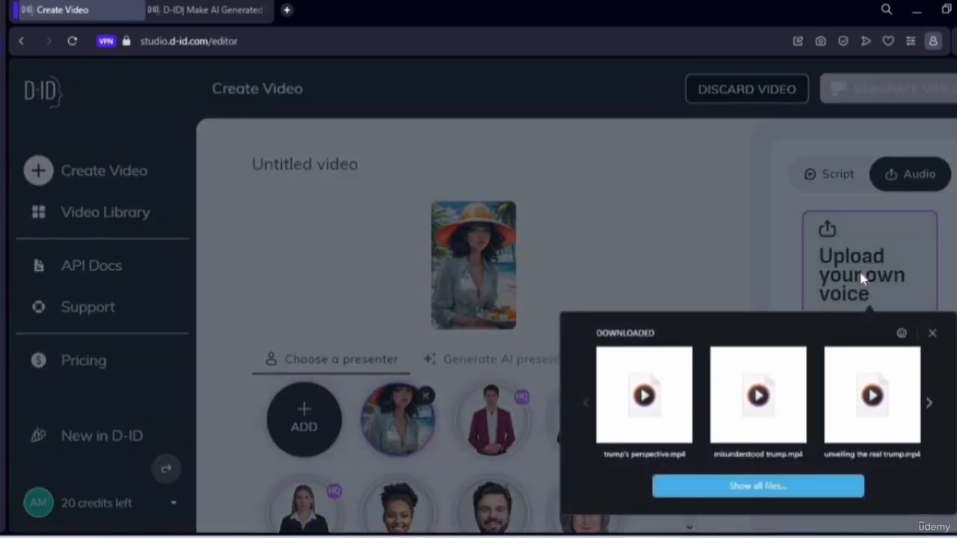
{"action": "left_click", "coordinate": [929, 403]}
{"action": "left_click", "coordinate": [931, 403]}
{"action": "left_click", "coordinate": [931, 403]}
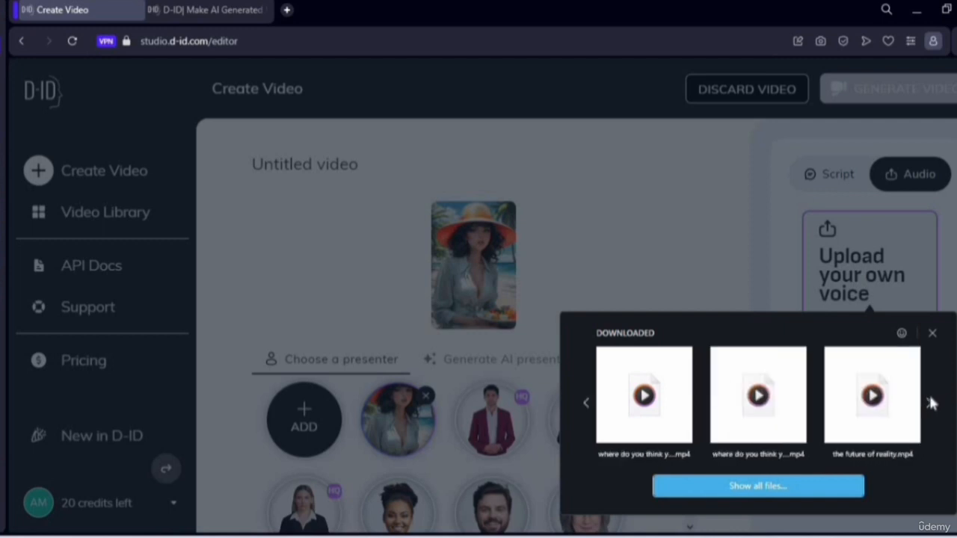
{"action": "left_click", "coordinate": [931, 403]}
{"action": "left_click", "coordinate": [931, 403]}
{"action": "left_click", "coordinate": [931, 403]}
{"action": "left_click", "coordinate": [931, 403]}
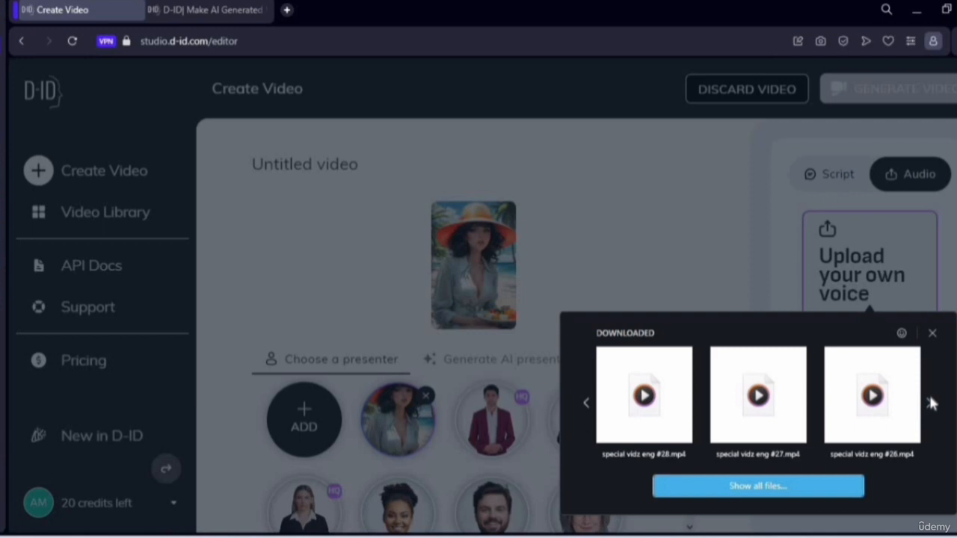
{"action": "left_click", "coordinate": [931, 403]}
{"action": "left_click", "coordinate": [931, 403]}
{"action": "left_click", "coordinate": [931, 404]}
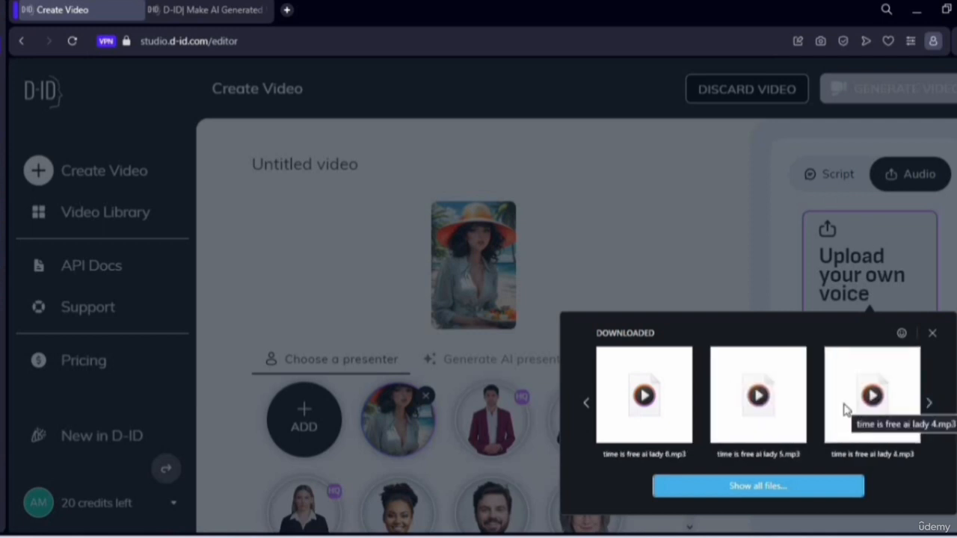
{"action": "left_click", "coordinate": [881, 400]}
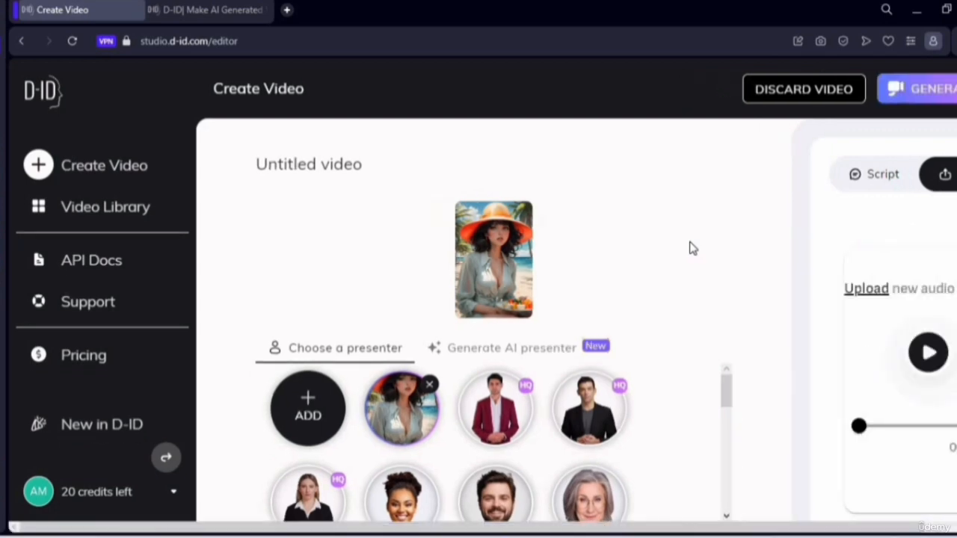
- Try to play the uploaded audio track
{"action": "left_click", "coordinate": [928, 356]}
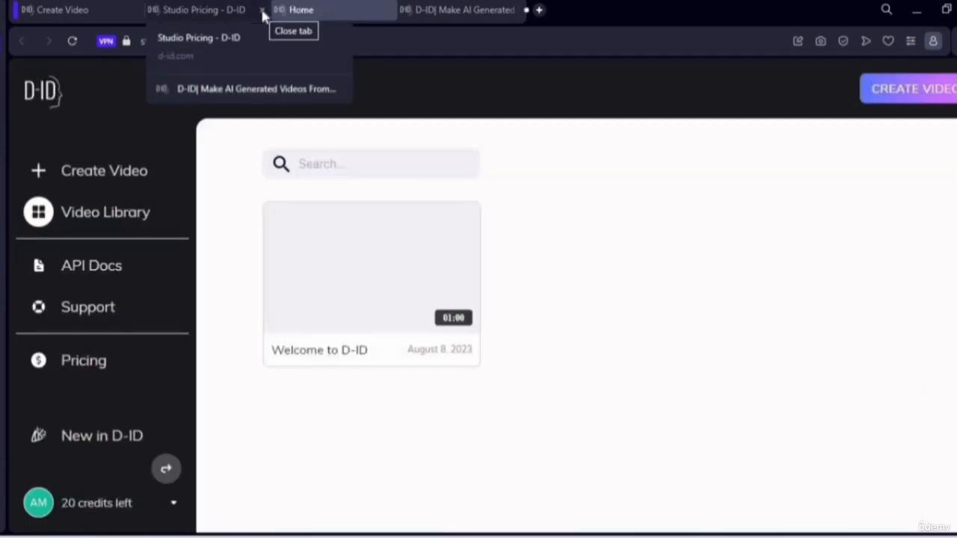
- Close the extra pricing and D-ID landing tabs and open the video editor again
{"action": "left_click", "coordinate": [262, 11]}
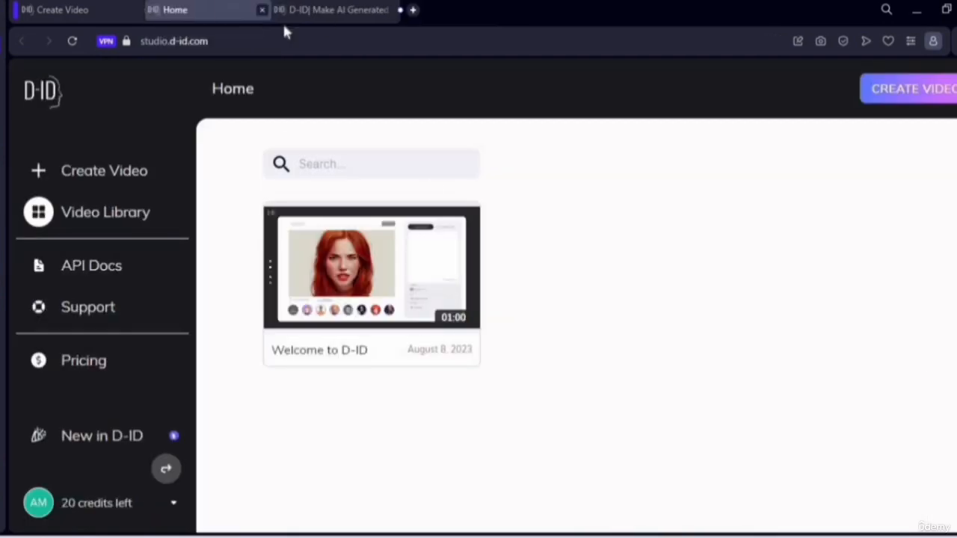
{"action": "left_click", "coordinate": [389, 10]}
{"action": "left_click", "coordinate": [93, 167]}
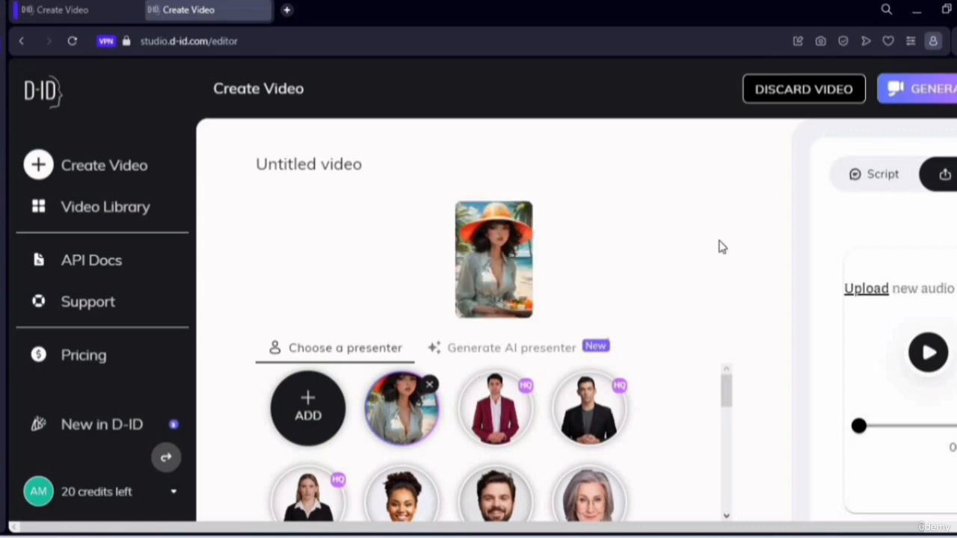
- Try to generate the video, scroll through the paid-plan upgrade offer, and close it
{"action": "left_click", "coordinate": [952, 94]}
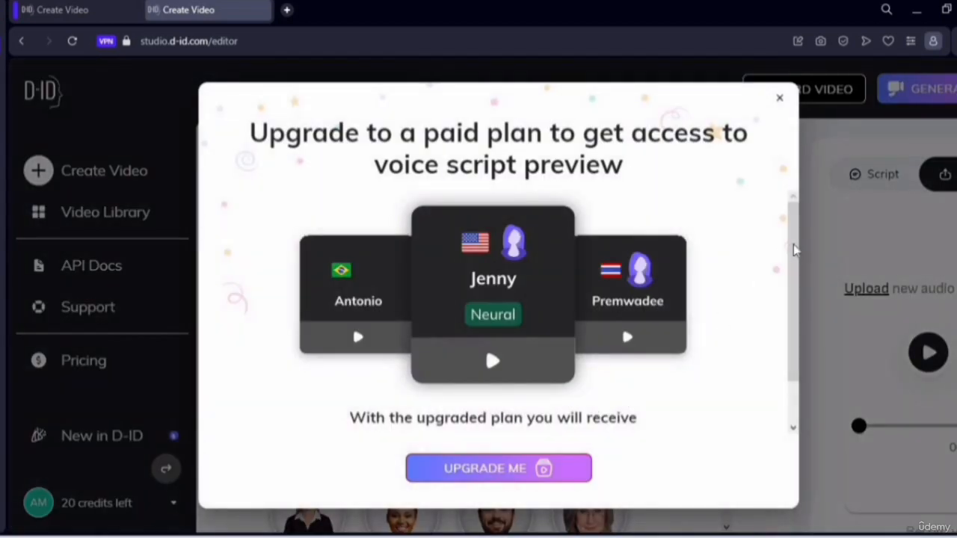
{"action": "scroll", "coordinate": [789, 314], "scroll_direction": "down", "scroll_amount": 2}
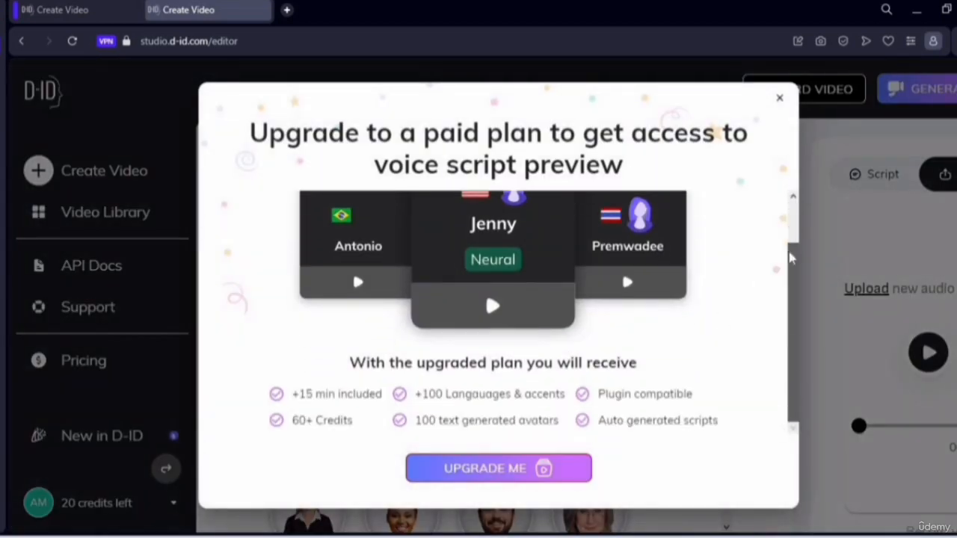
{"action": "scroll", "coordinate": [781, 426], "scroll_direction": "up", "scroll_amount": 2}
{"action": "scroll", "coordinate": [793, 426], "scroll_direction": "down", "scroll_amount": 2}
{"action": "scroll", "coordinate": [789, 265], "scroll_direction": "up", "scroll_amount": 2}
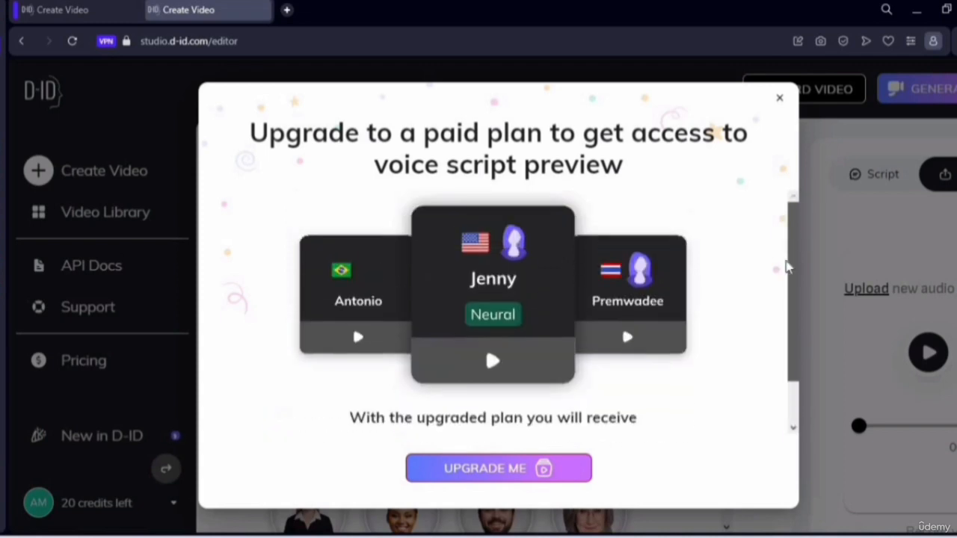
{"action": "scroll", "coordinate": [793, 395], "scroll_direction": "down", "scroll_amount": 2}
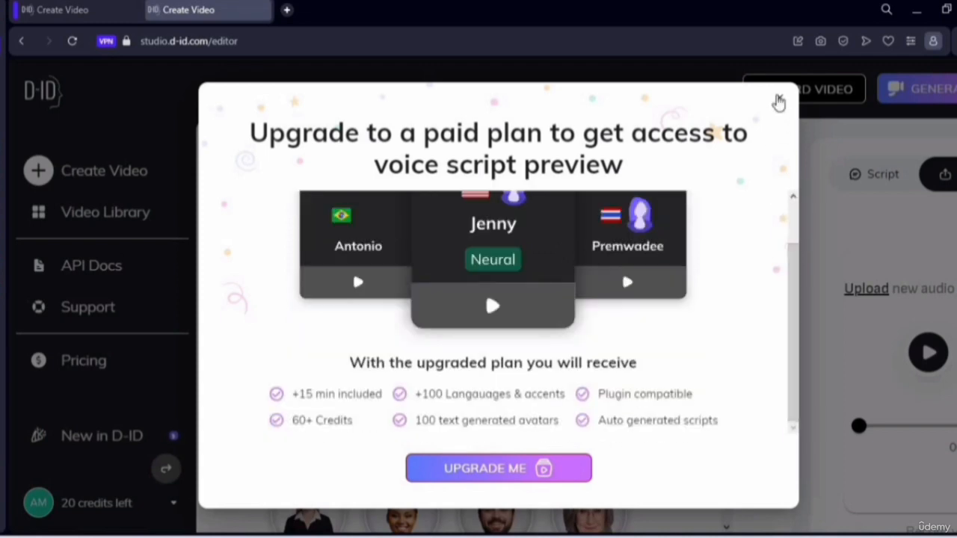
{"action": "left_click", "coordinate": [779, 101]}
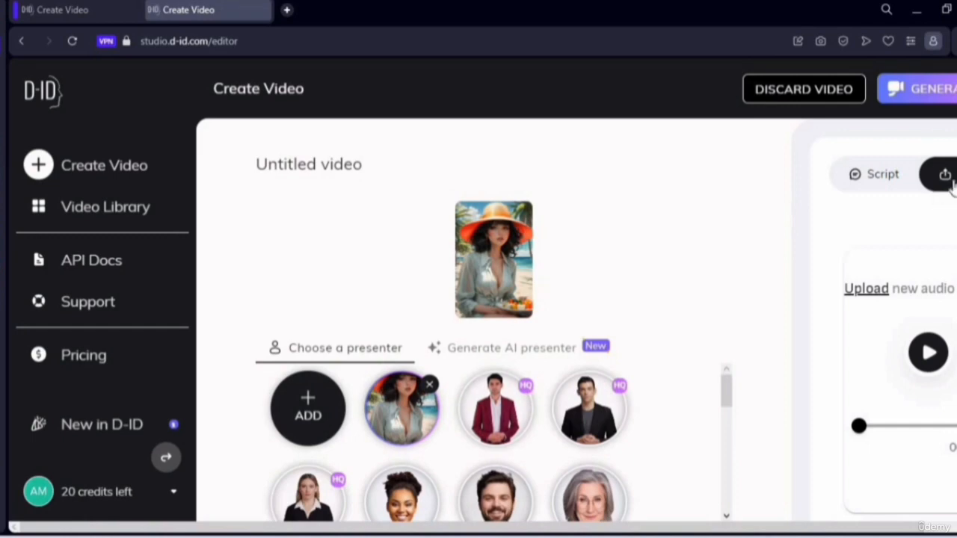
- Switch back to the audio panel and try to preview the uploaded audio again
{"action": "left_click", "coordinate": [895, 188]}
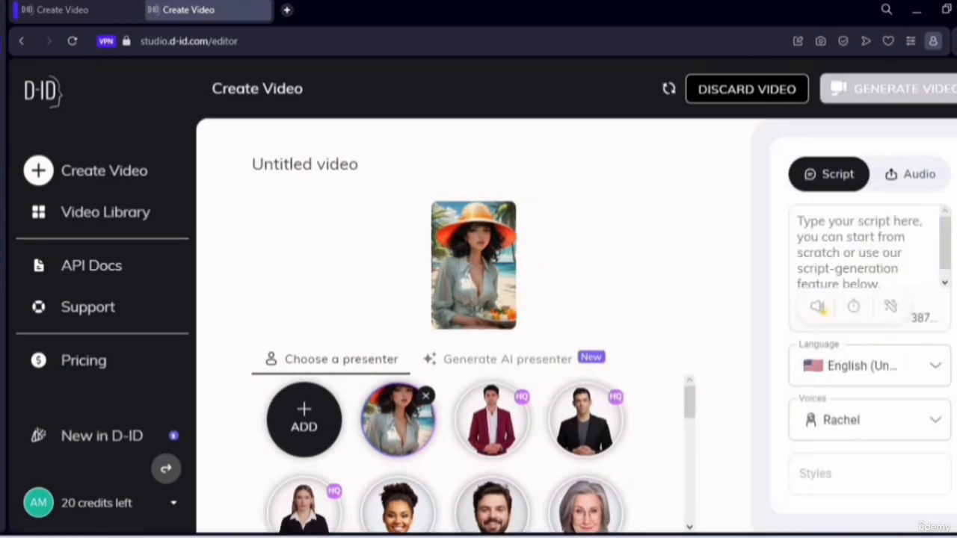
{"action": "left_click", "coordinate": [946, 174]}
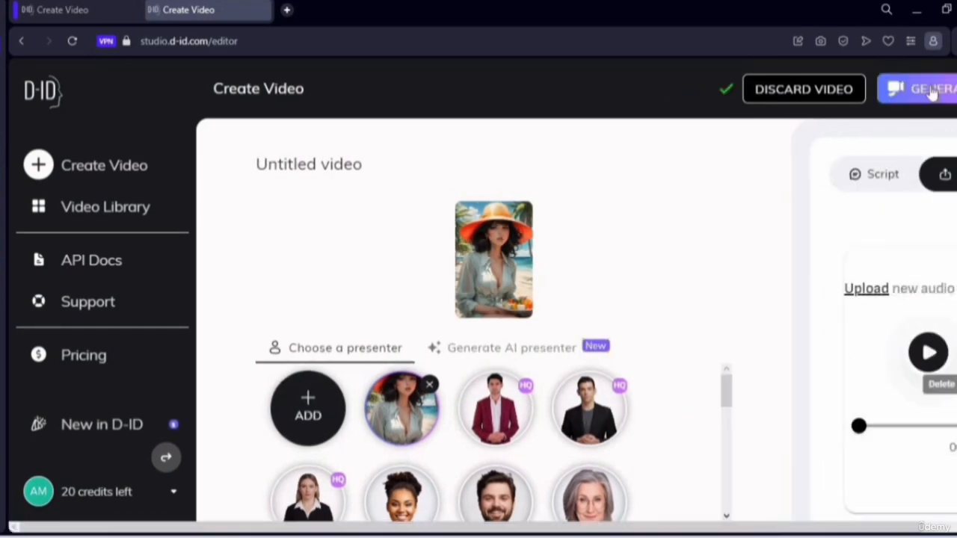
{"action": "left_click", "coordinate": [928, 353]}
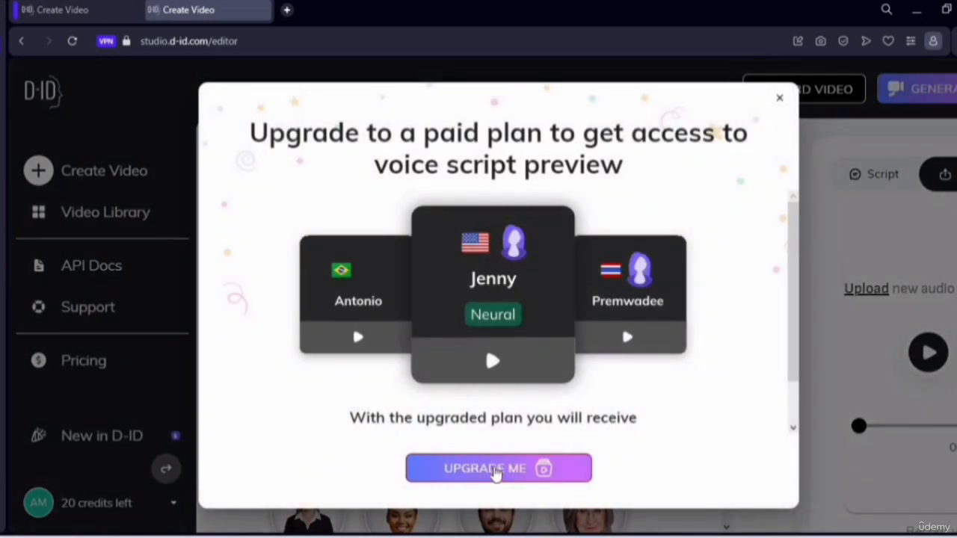
- Open the upgrade pricing page and select the free Trial plan
{"action": "left_click", "coordinate": [470, 467]}
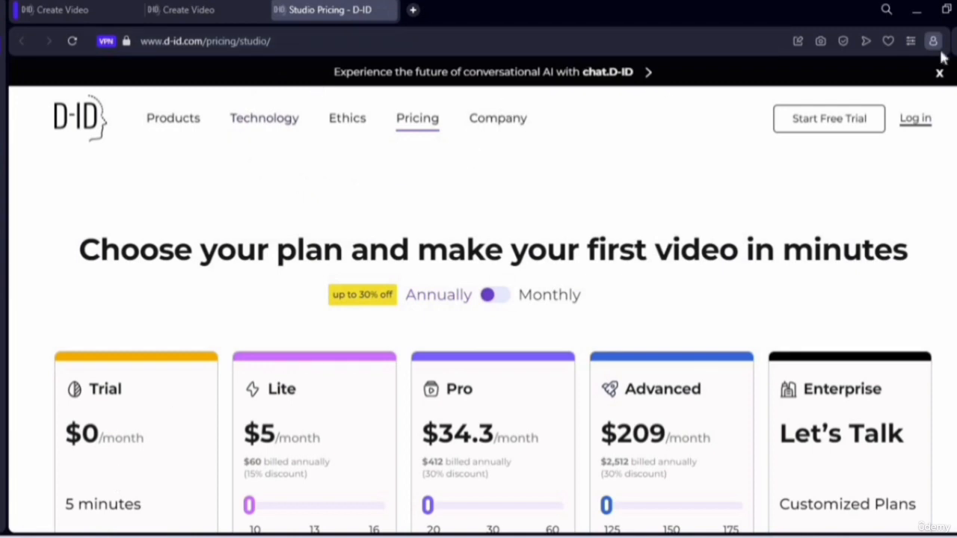
{"action": "scroll", "coordinate": [201, 319], "scroll_direction": "down", "scroll_amount": 3}
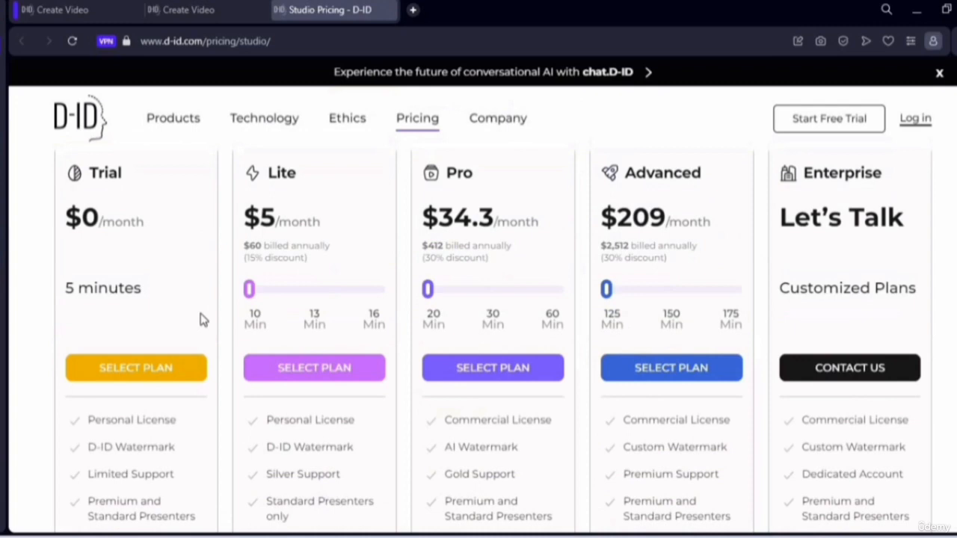
{"action": "left_click", "coordinate": [163, 374]}
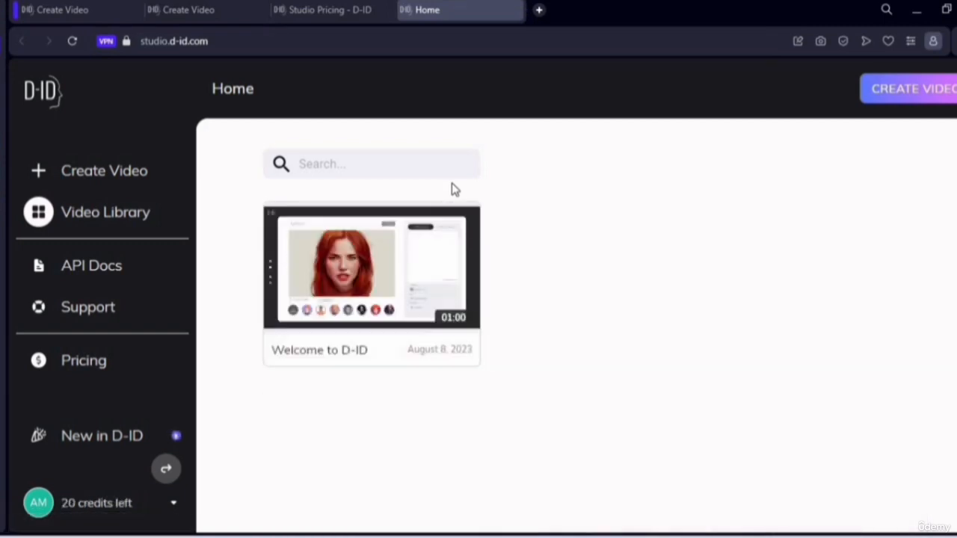
- Create a new video with the beach girl presenter and upload 'time is free ai lady 4.mp3' as its audio
{"action": "left_click", "coordinate": [936, 89]}
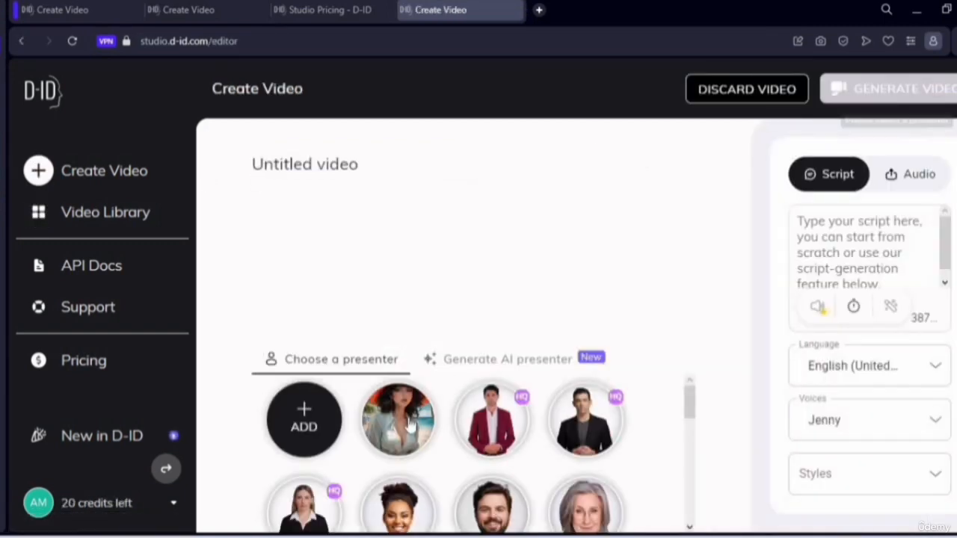
{"action": "left_click", "coordinate": [409, 423]}
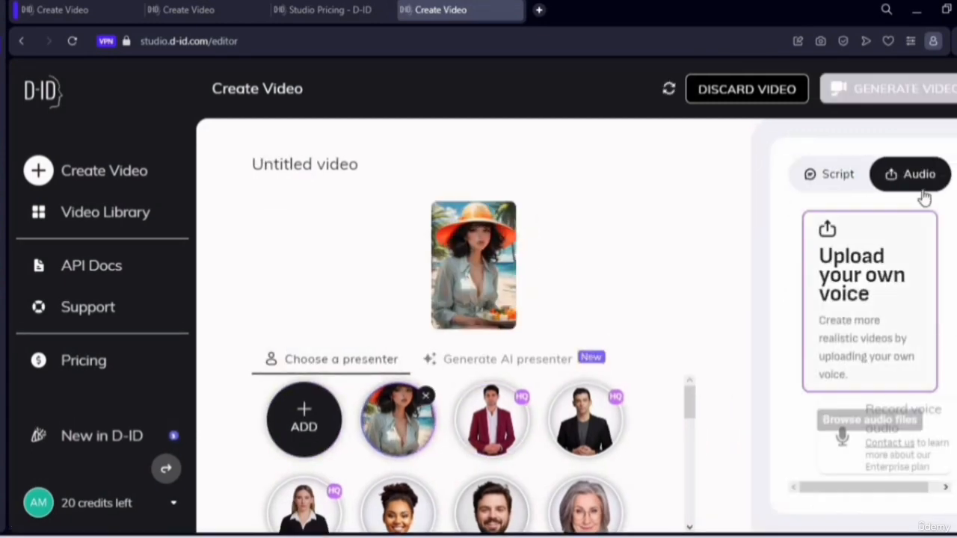
{"action": "left_click", "coordinate": [891, 276]}
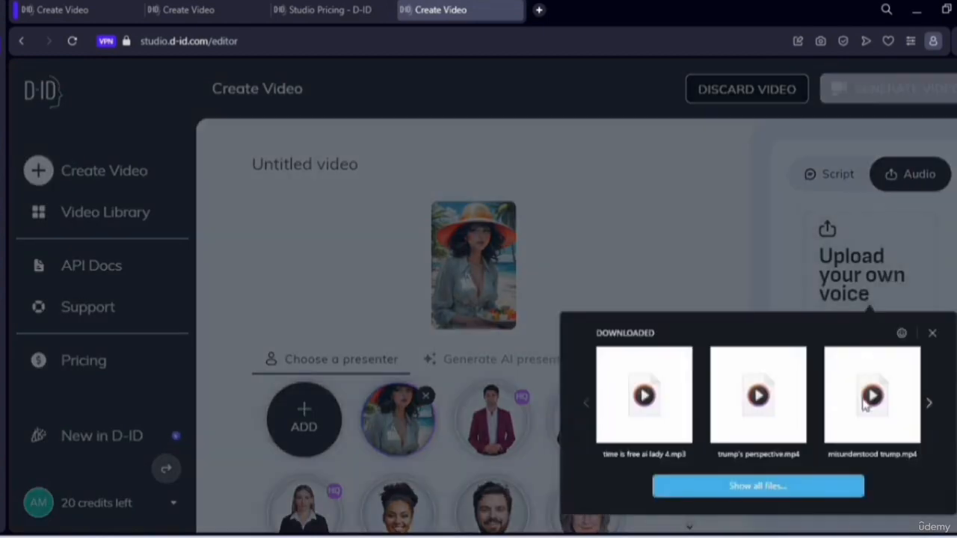
{"action": "left_click", "coordinate": [630, 422]}
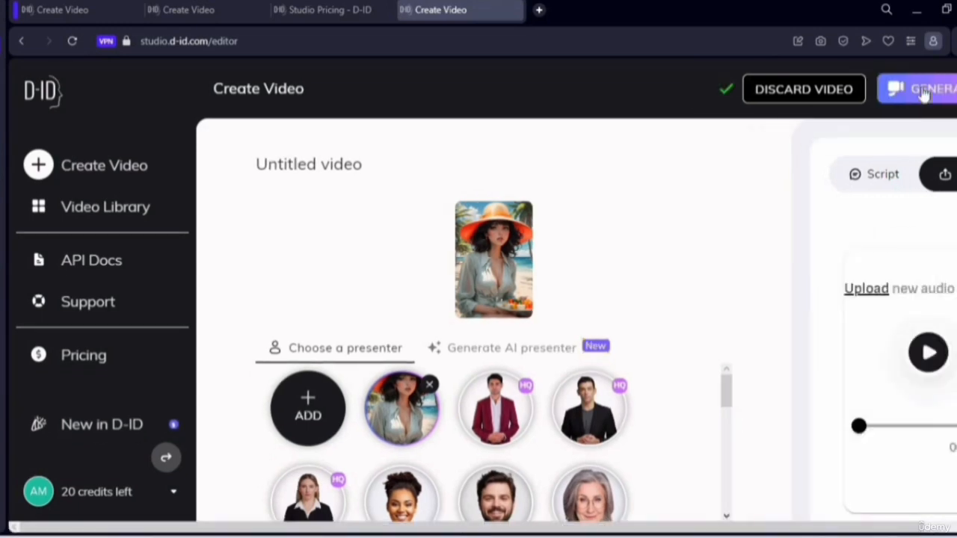
- Attempt to generate the video again, review the upgrade offer's benefits, and dismiss it
{"action": "left_click", "coordinate": [924, 89]}
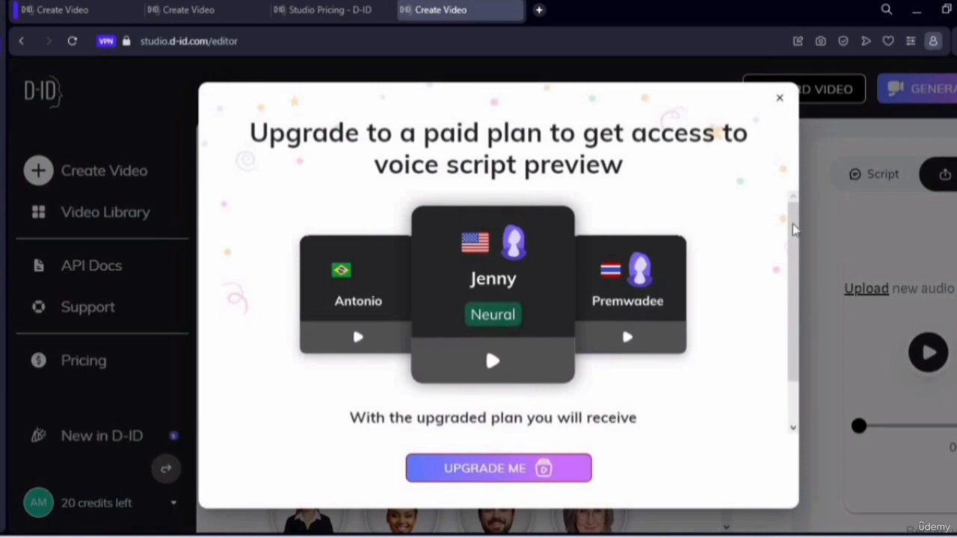
{"action": "left_click_drag", "start_coordinate": [797, 231], "coordinate": [794, 376]}
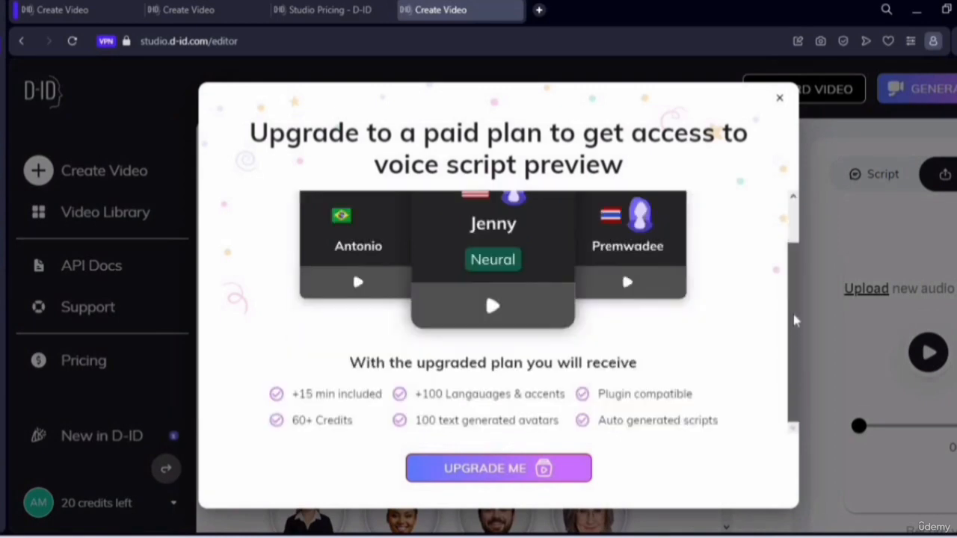
{"action": "left_click_drag", "start_coordinate": [794, 223], "coordinate": [789, 171]}
{"action": "left_click", "coordinate": [781, 106]}
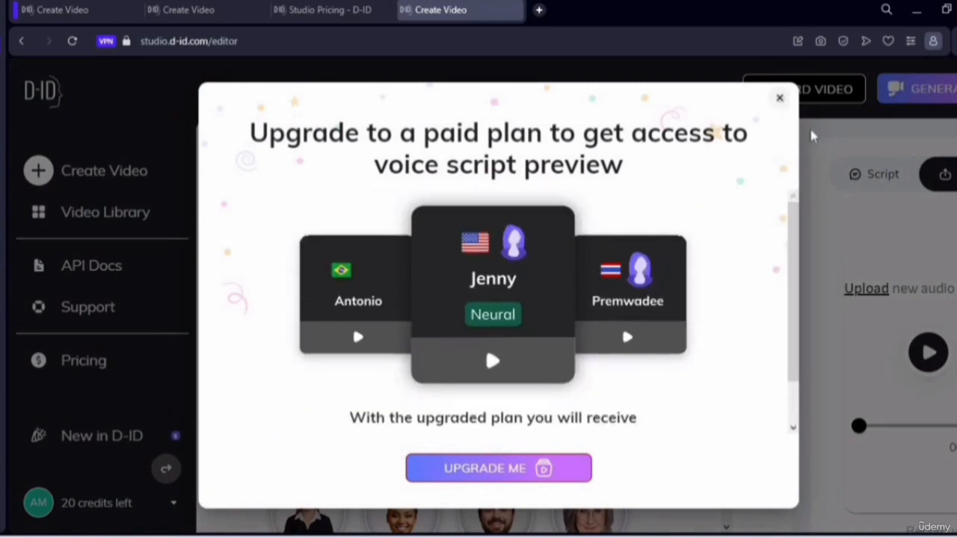
{"action": "left_click", "coordinate": [866, 173]}
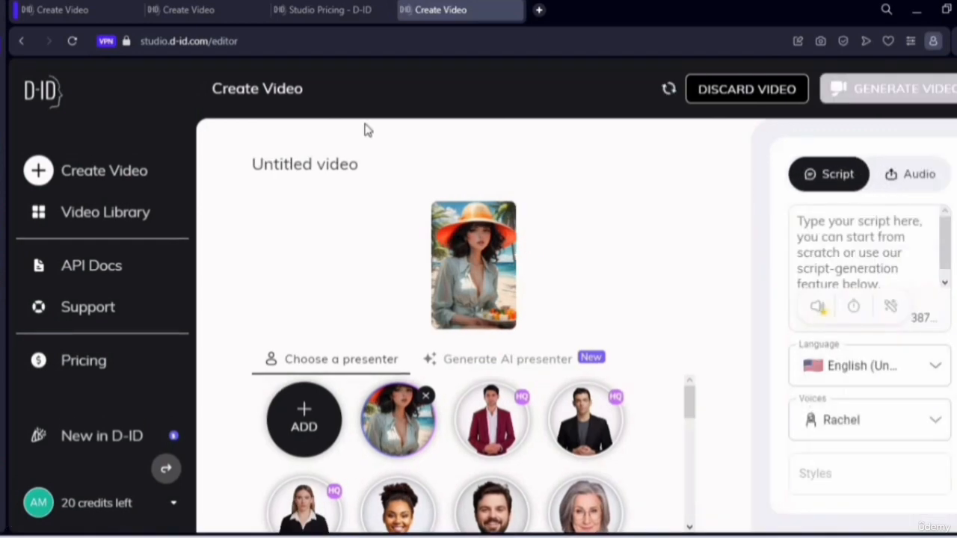
- Reload the editor and upload the 'time is free ai lady for....mp3' file from the downloads as the voice audio
{"action": "left_click", "coordinate": [69, 43]}
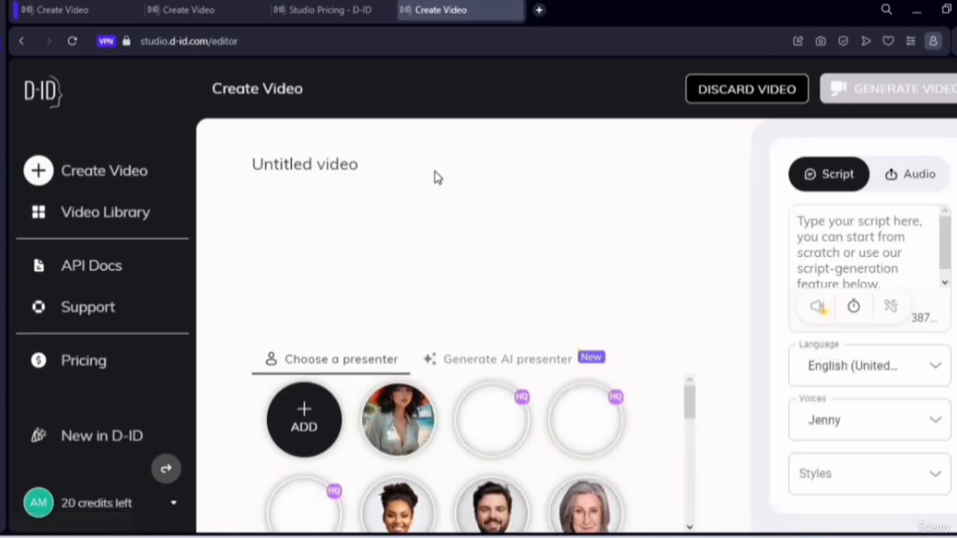
{"action": "left_click", "coordinate": [919, 175]}
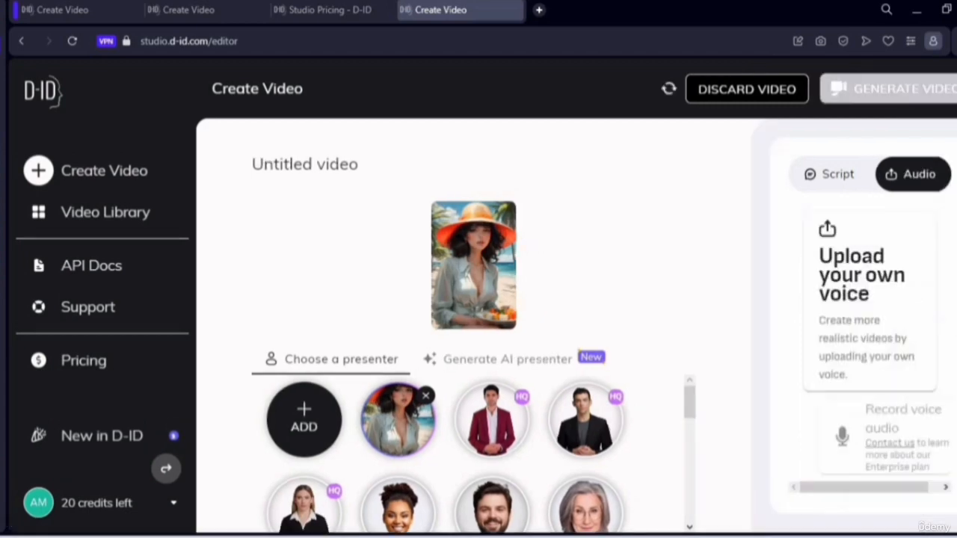
{"action": "left_click", "coordinate": [877, 306]}
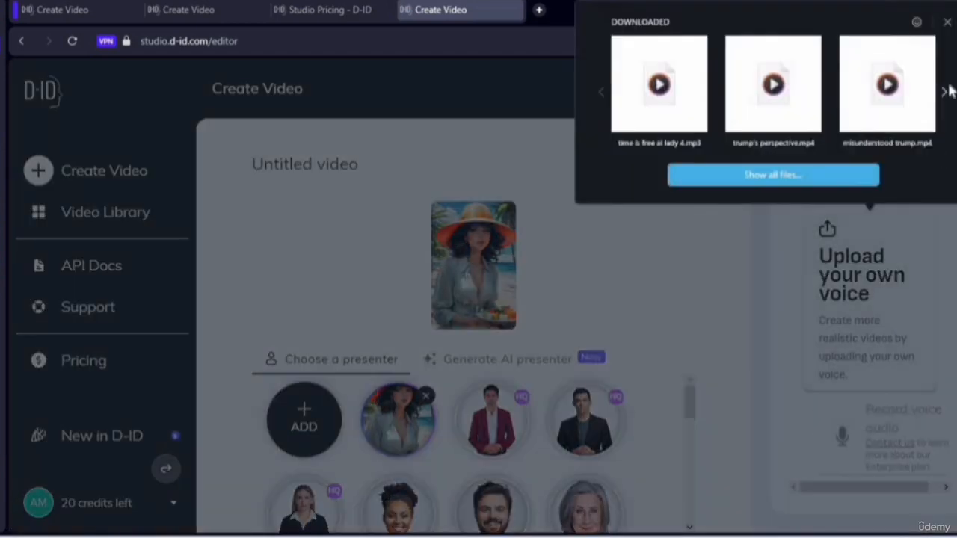
{"action": "left_click", "coordinate": [945, 94]}
{"action": "left_click", "coordinate": [945, 94]}
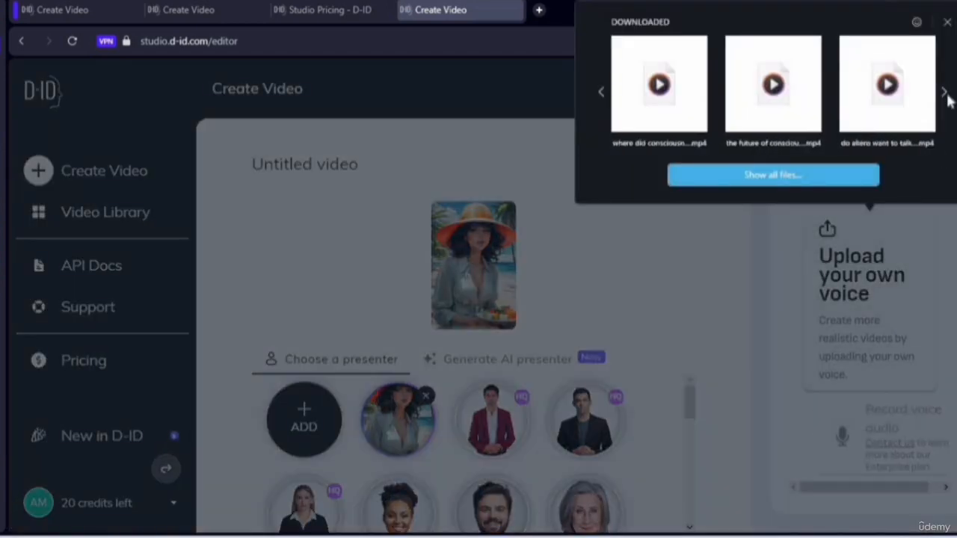
{"action": "left_click", "coordinate": [945, 94]}
{"action": "left_click", "coordinate": [946, 95]}
{"action": "left_click", "coordinate": [945, 94]}
{"action": "left_click", "coordinate": [945, 94]}
{"action": "left_click", "coordinate": [945, 94]}
{"action": "left_click", "coordinate": [945, 94]}
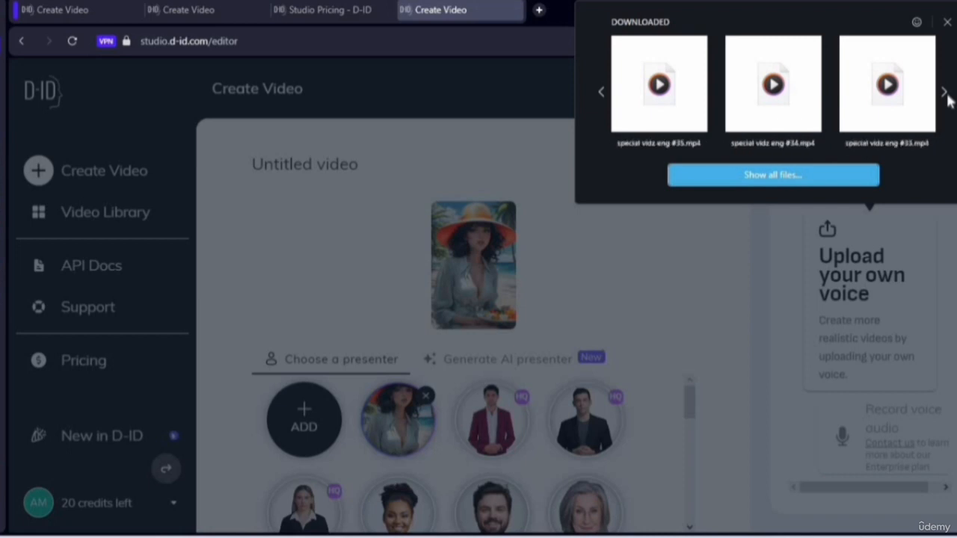
{"action": "left_click", "coordinate": [945, 96]}
{"action": "left_click", "coordinate": [945, 96]}
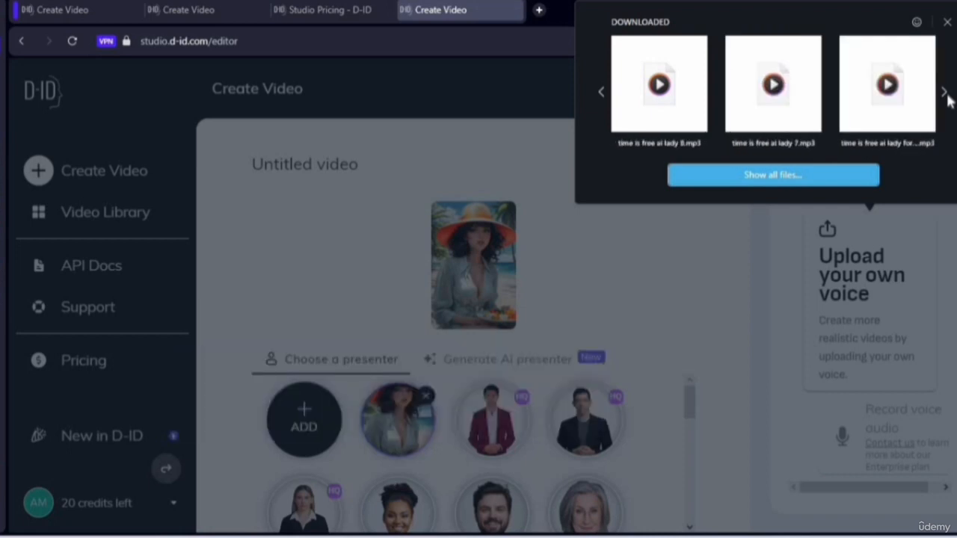
{"action": "left_click", "coordinate": [899, 106]}
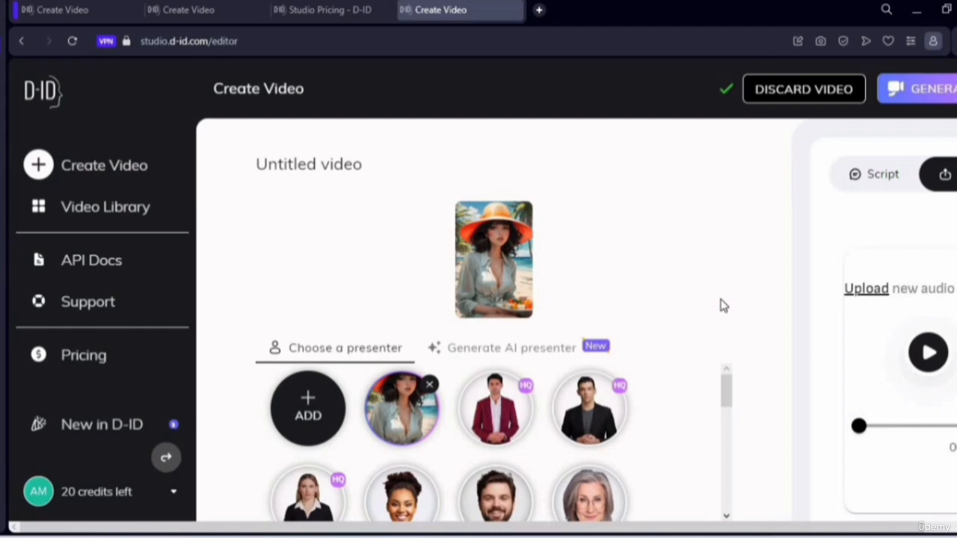
- Try generating the video, scroll through the voice script preview upgrade offer, and close it
{"action": "left_click", "coordinate": [939, 92]}
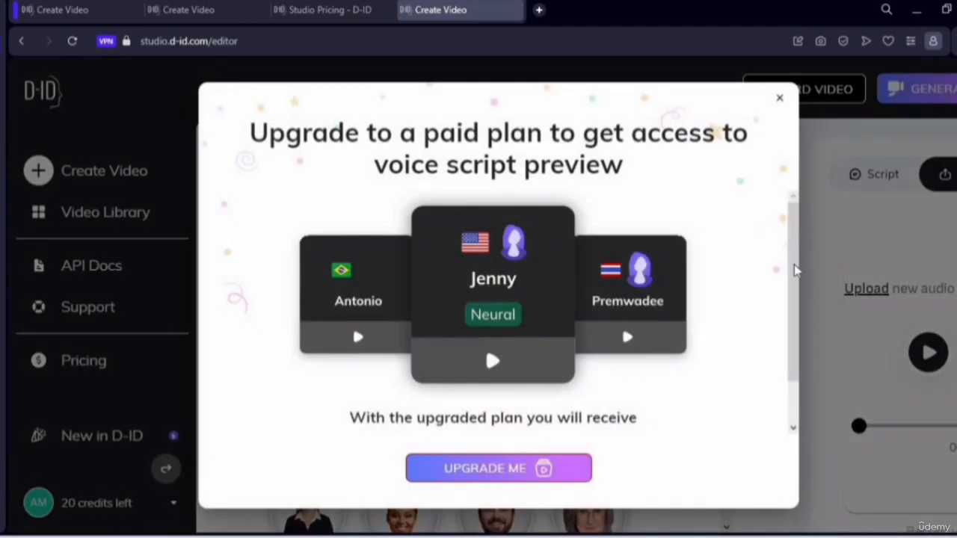
{"action": "left_click", "coordinate": [797, 322]}
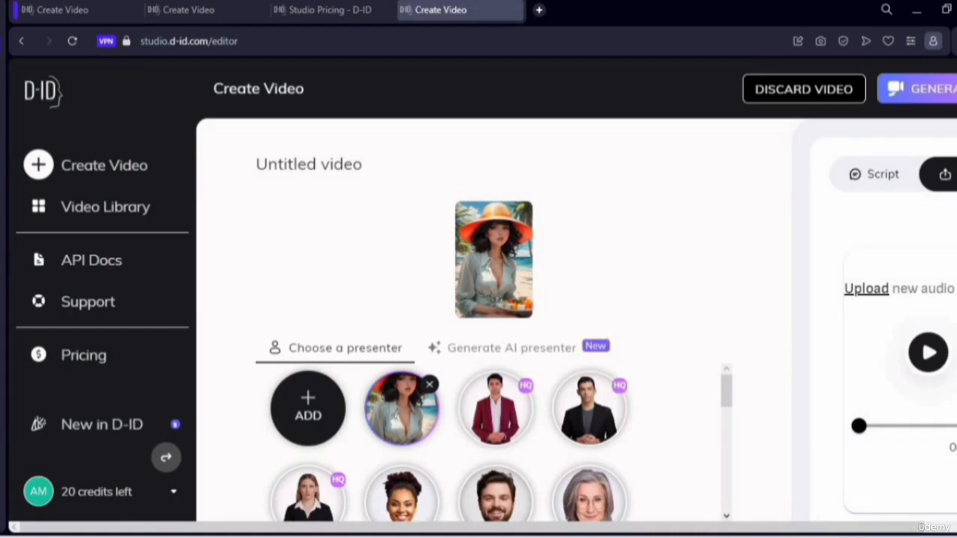
{"action": "left_click", "coordinate": [933, 91]}
{"action": "left_click_drag", "start_coordinate": [795, 283], "coordinate": [796, 479]}
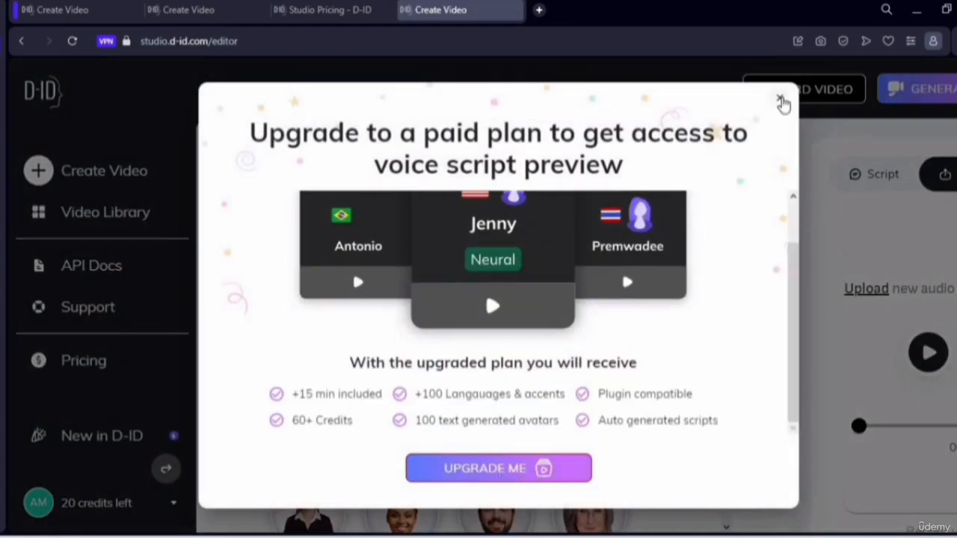
{"action": "left_click", "coordinate": [779, 101]}
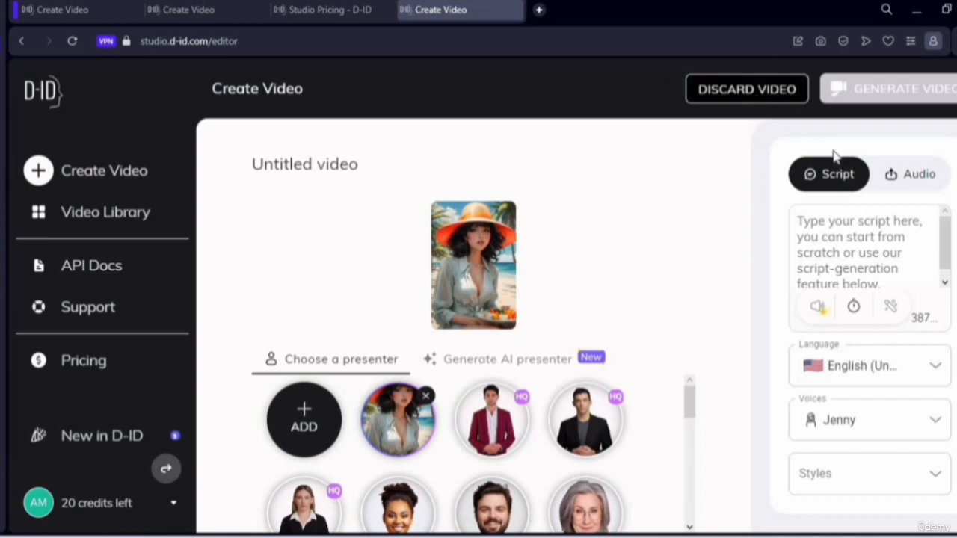
- Switch to the audio panel and upload 'time is free ai lady for....mp3' again as the voice
{"action": "left_click", "coordinate": [943, 185]}
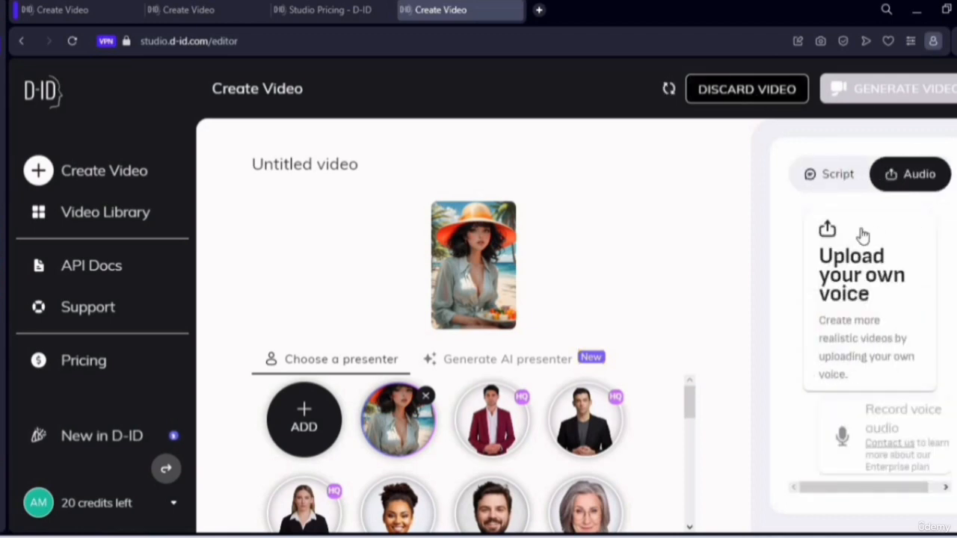
{"action": "left_click", "coordinate": [889, 318]}
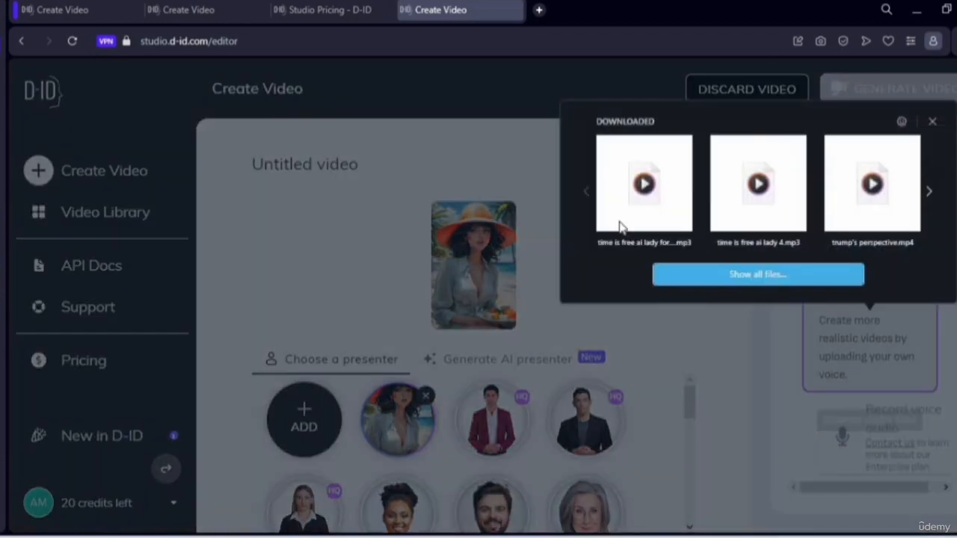
{"action": "left_click", "coordinate": [625, 220]}
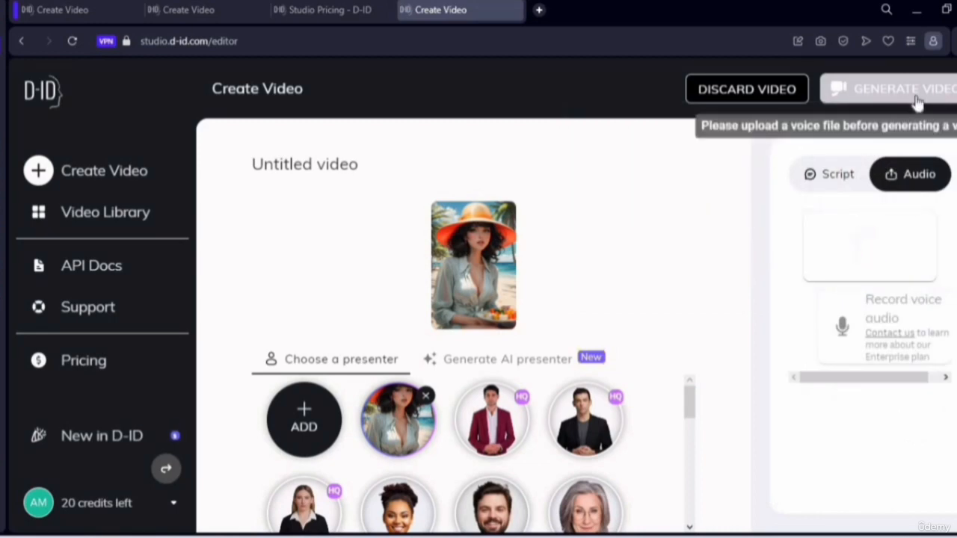
- Generate the video, reviewing its length, name and 1-credit cost in the confirmation before confirming
{"action": "left_click", "coordinate": [917, 103]}
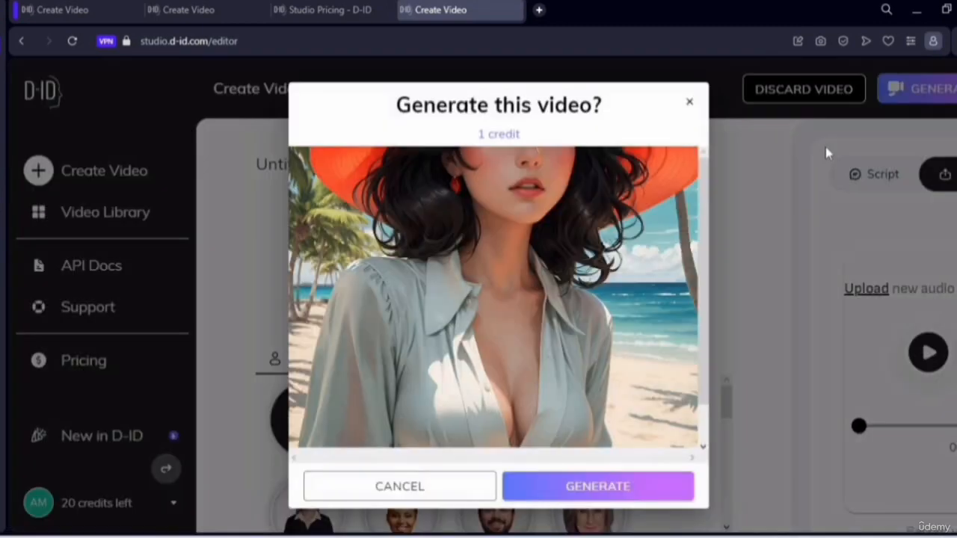
{"action": "scroll", "coordinate": [704, 332], "scroll_direction": "down", "scroll_amount": 2}
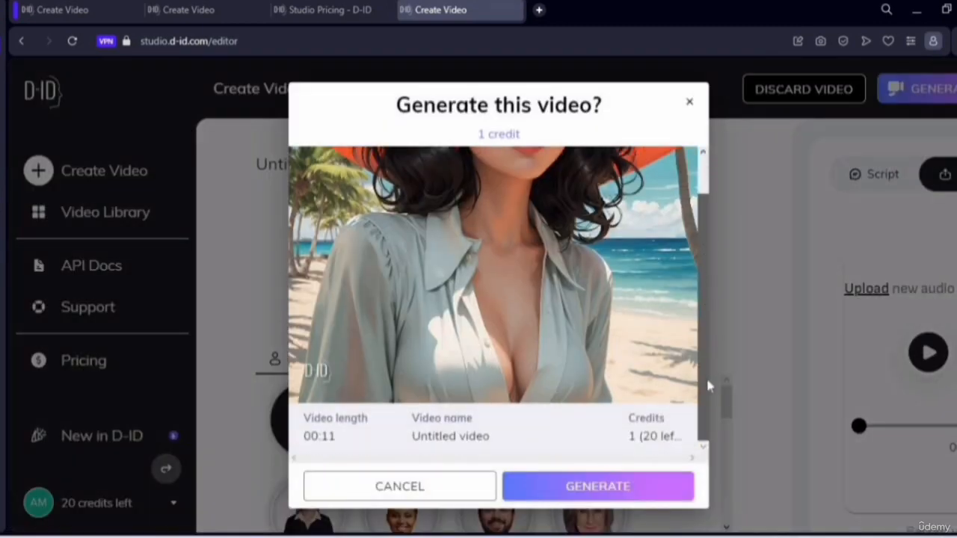
{"action": "scroll", "coordinate": [708, 202], "scroll_direction": "up", "scroll_amount": 2}
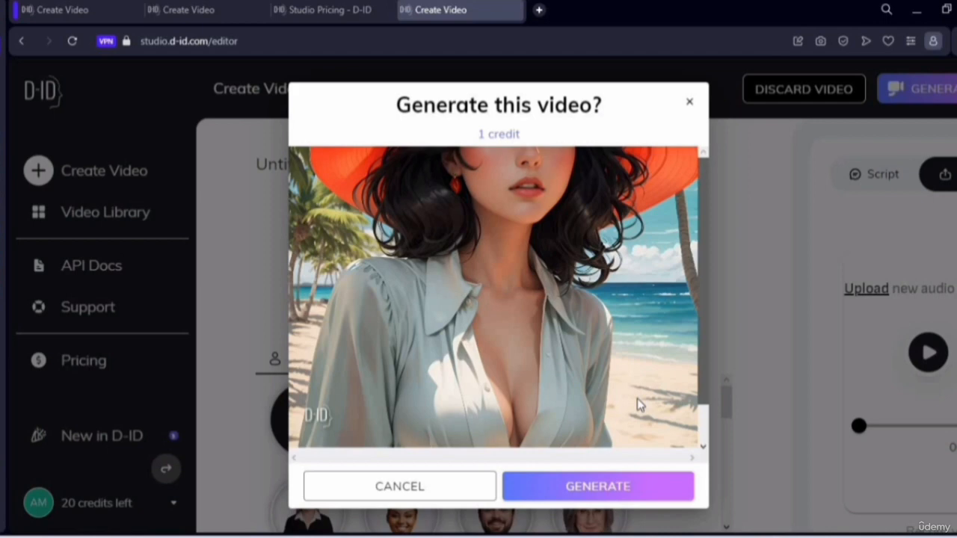
{"action": "left_click", "coordinate": [626, 487]}
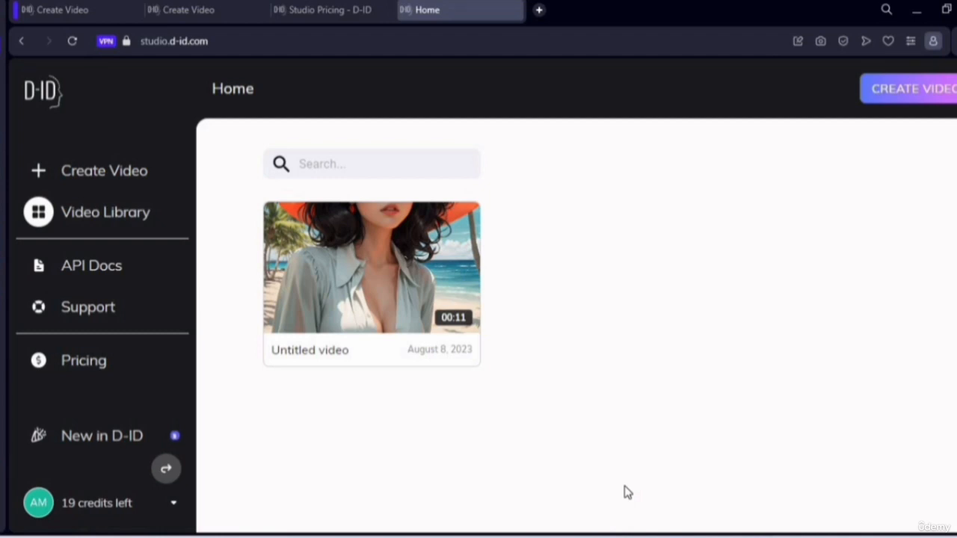
- Play the generated video from the library, then open its options menu and expand the Share choices
{"action": "left_click", "coordinate": [367, 272]}
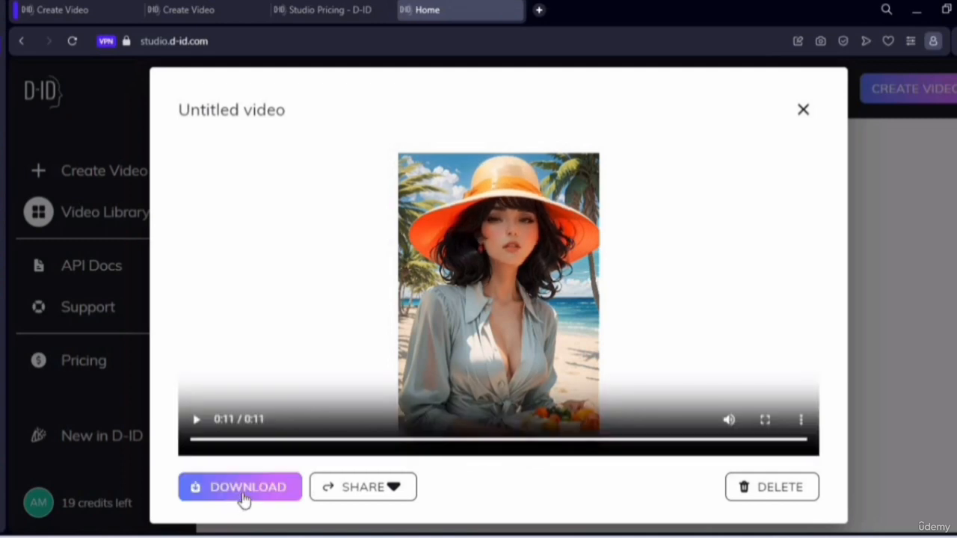
{"action": "left_click", "coordinate": [911, 194]}
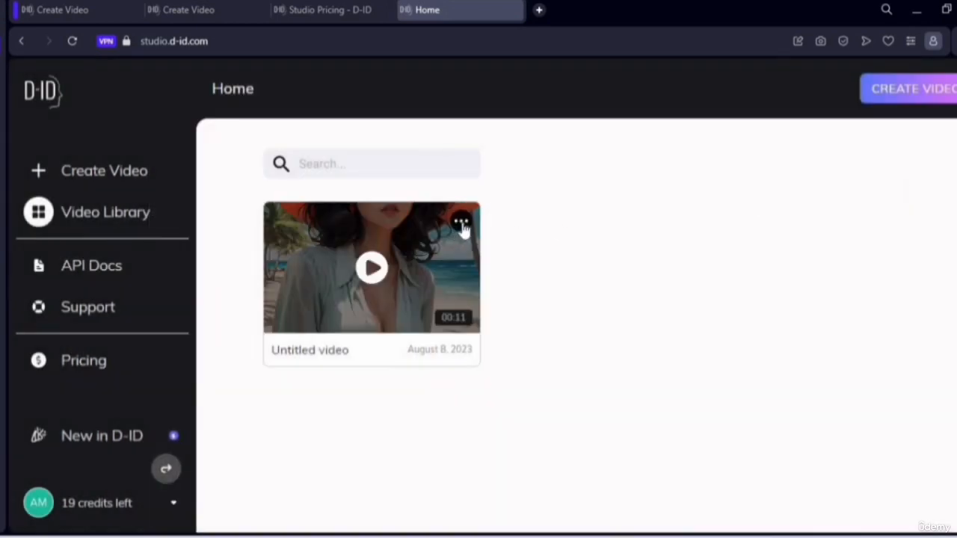
{"action": "left_click", "coordinate": [461, 222]}
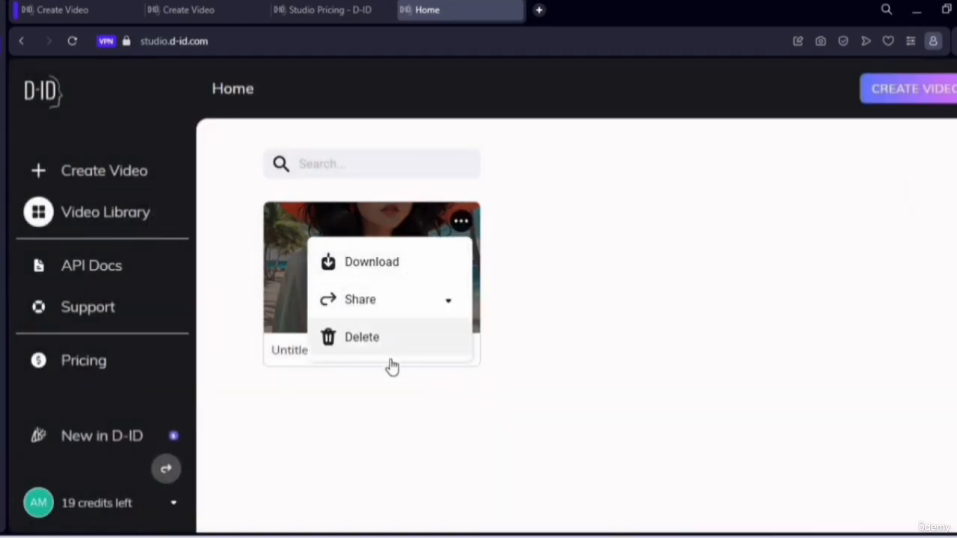
{"action": "left_click", "coordinate": [450, 302]}
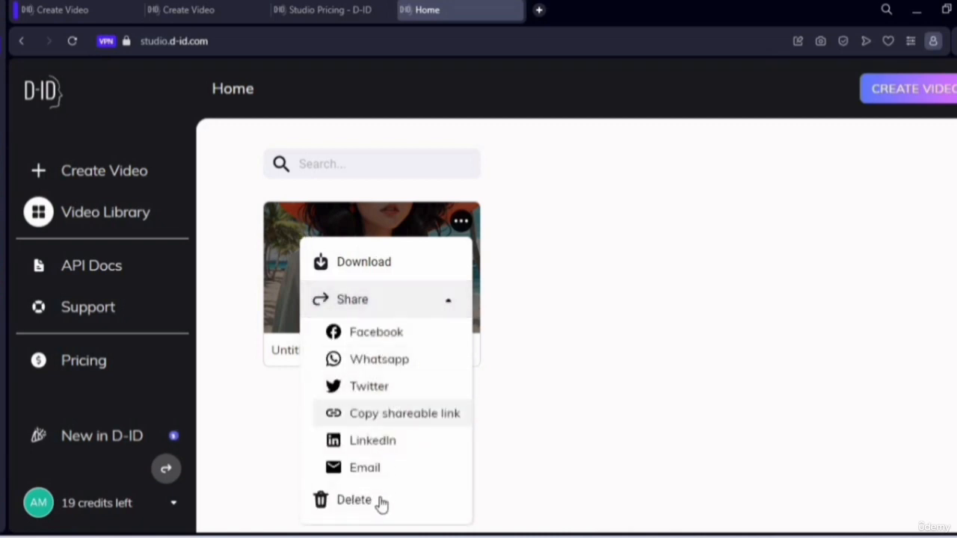
{"action": "left_click", "coordinate": [626, 275]}
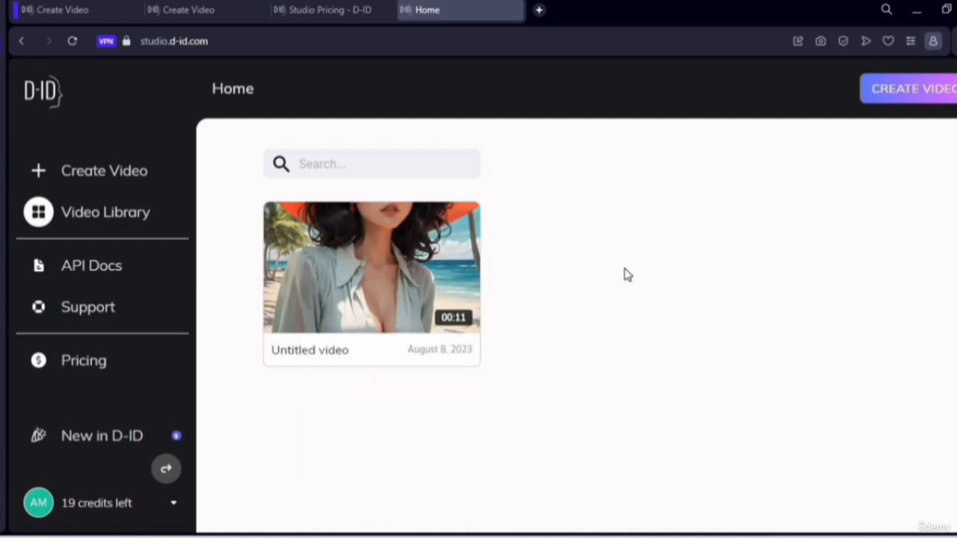